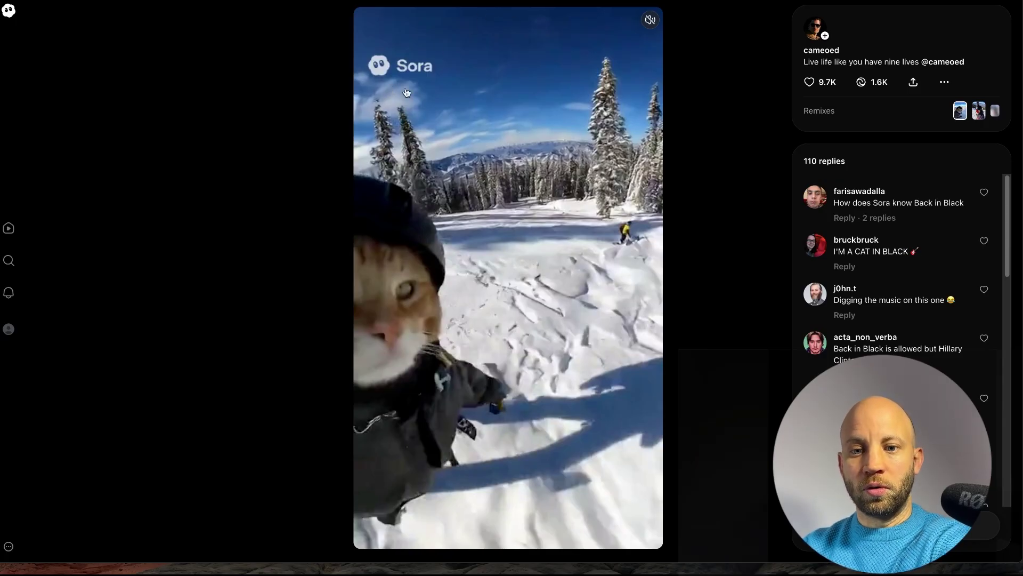
Step: Pause the snowboarding cat video in Sora and copy its page link from the address bar
{"action": "left_click", "coordinate": [477, 264]}
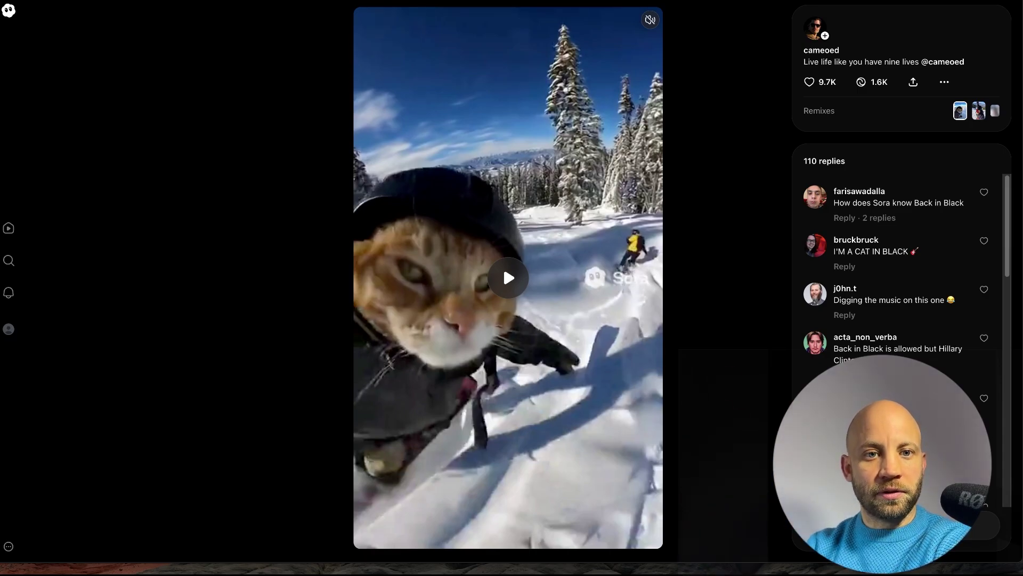
{"action": "right_click", "coordinate": [213, 3]}
{"action": "left_click", "coordinate": [221, 54]}
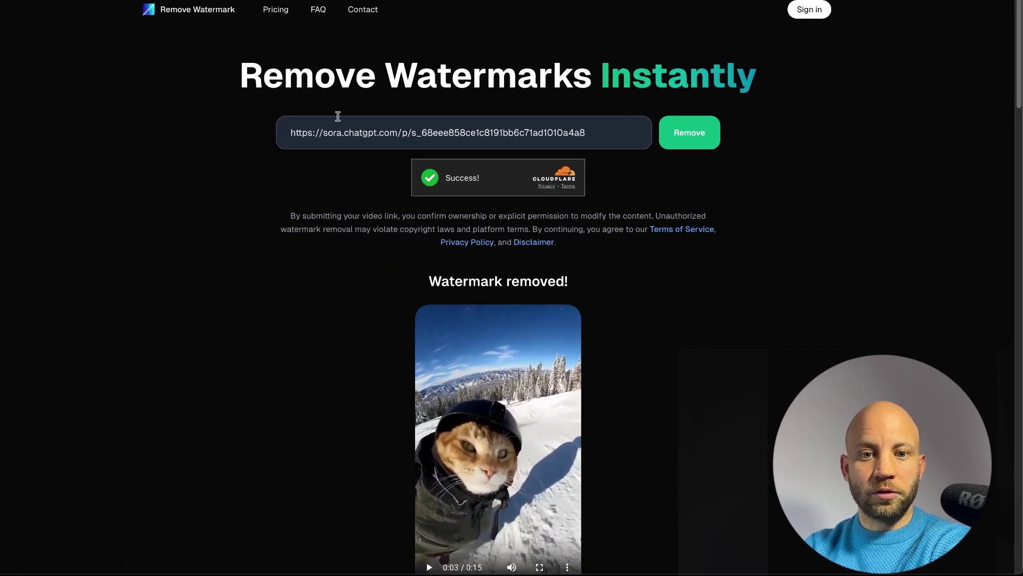
Step: Replace the link in the Remove Watermark URL field with the copied Sora link
{"action": "triple_click", "coordinate": [346, 131]}
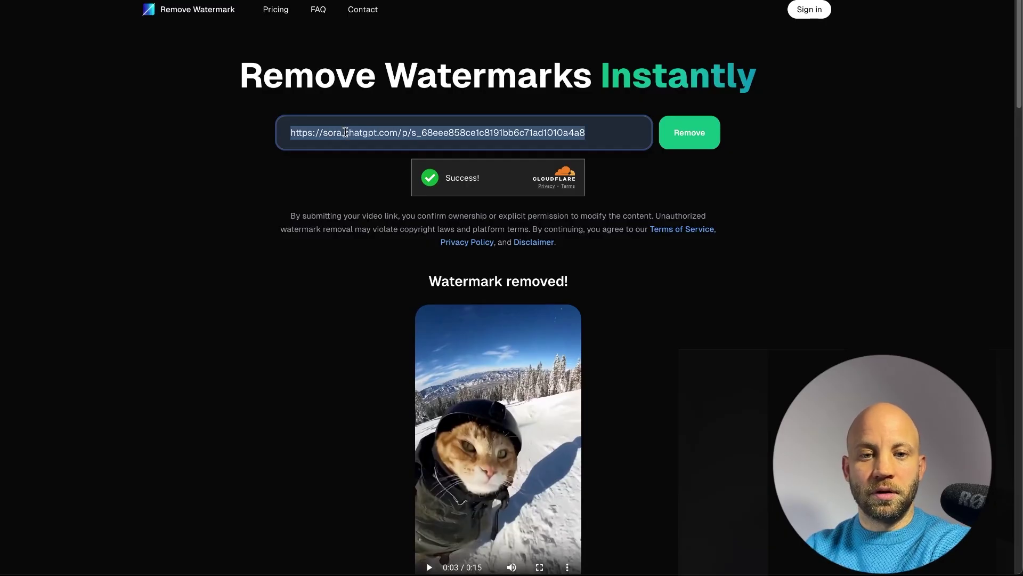
{"action": "right_click", "coordinate": [346, 132]}
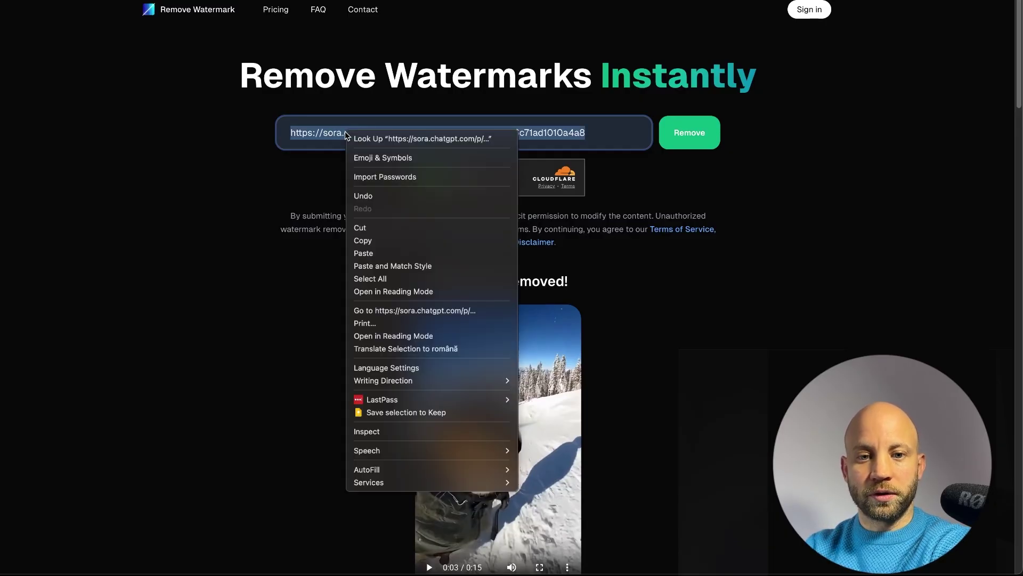
{"action": "left_click", "coordinate": [366, 254]}
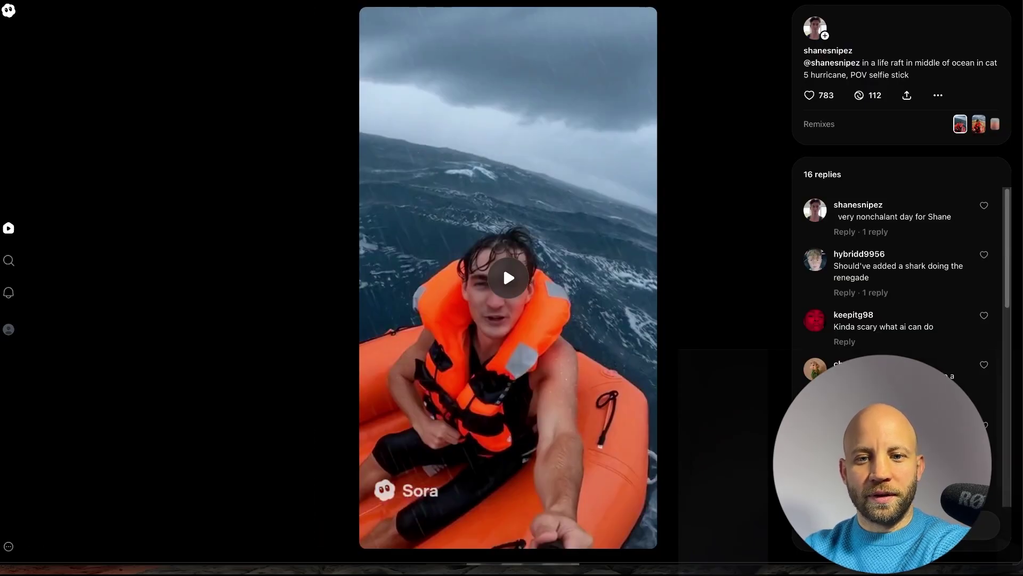
Step: Play the life-raft Sora video and copy its page link from the address bar
{"action": "left_click", "coordinate": [503, 263]}
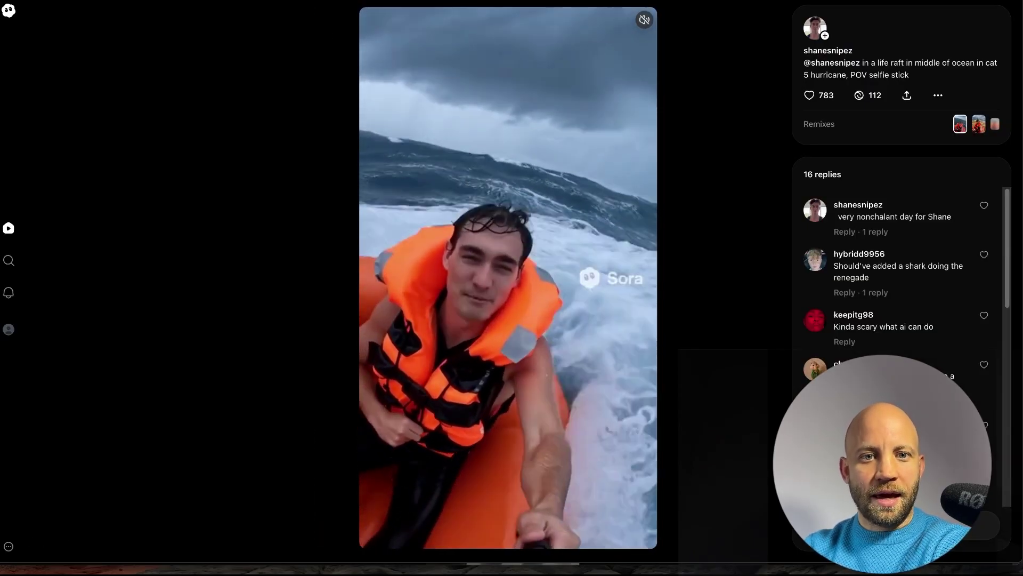
{"action": "right_click", "coordinate": [248, 1]}
{"action": "left_click", "coordinate": [259, 55]}
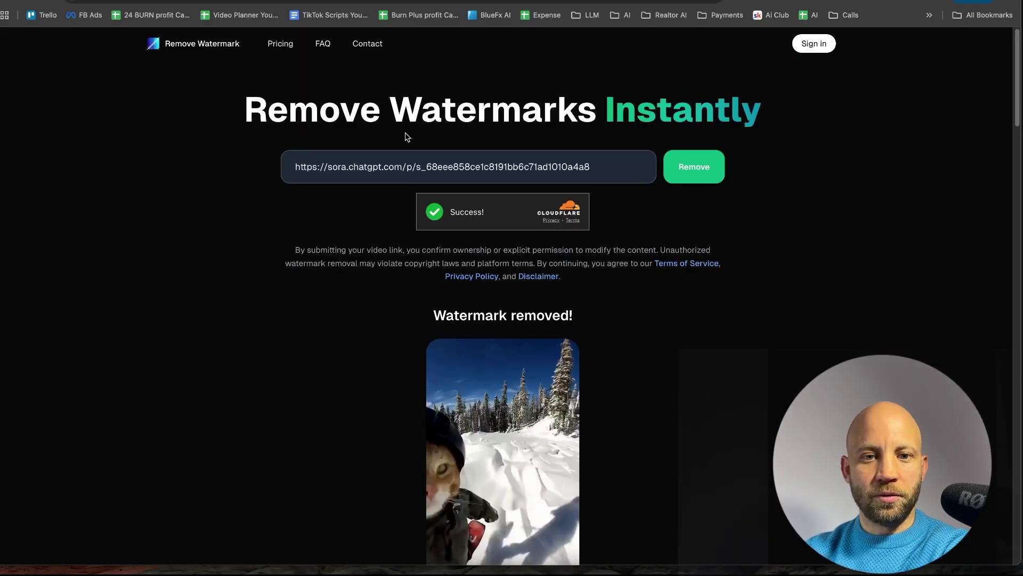
Step: Paste the life-raft video's link over the old one and run Remove on it
{"action": "triple_click", "coordinate": [379, 175]}
{"action": "right_click", "coordinate": [384, 165]}
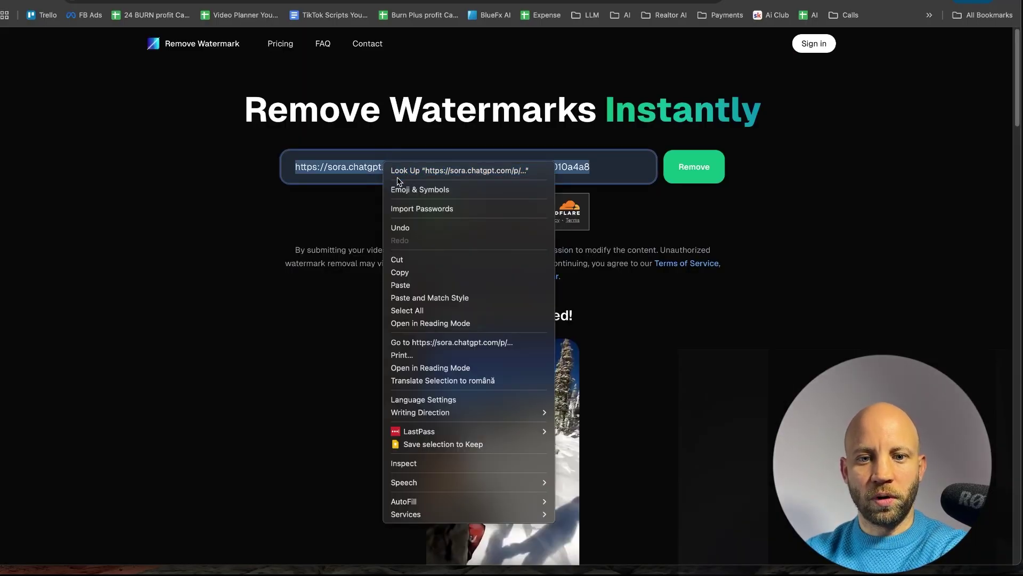
{"action": "left_click", "coordinate": [411, 285]}
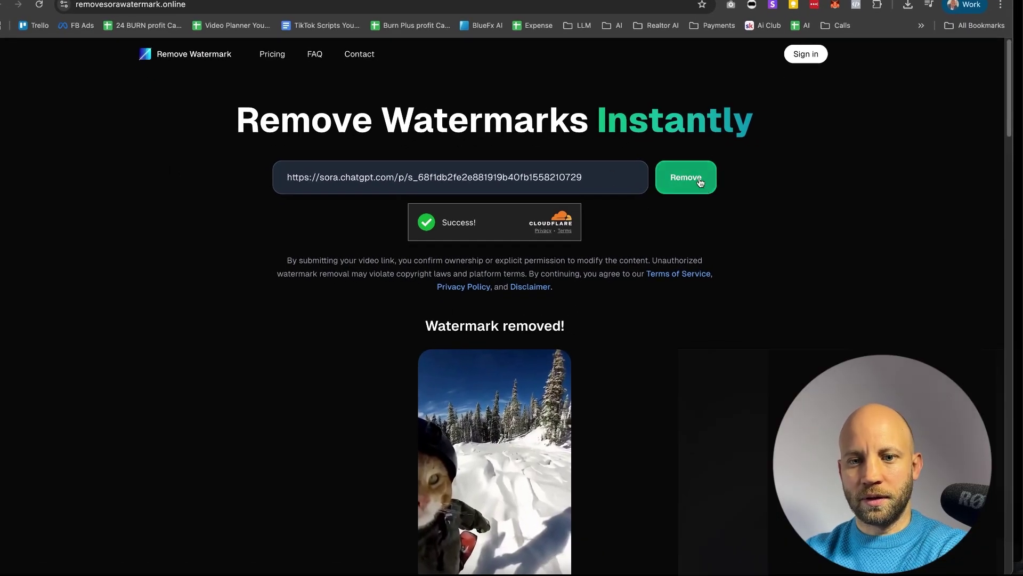
{"action": "left_click", "coordinate": [700, 182]}
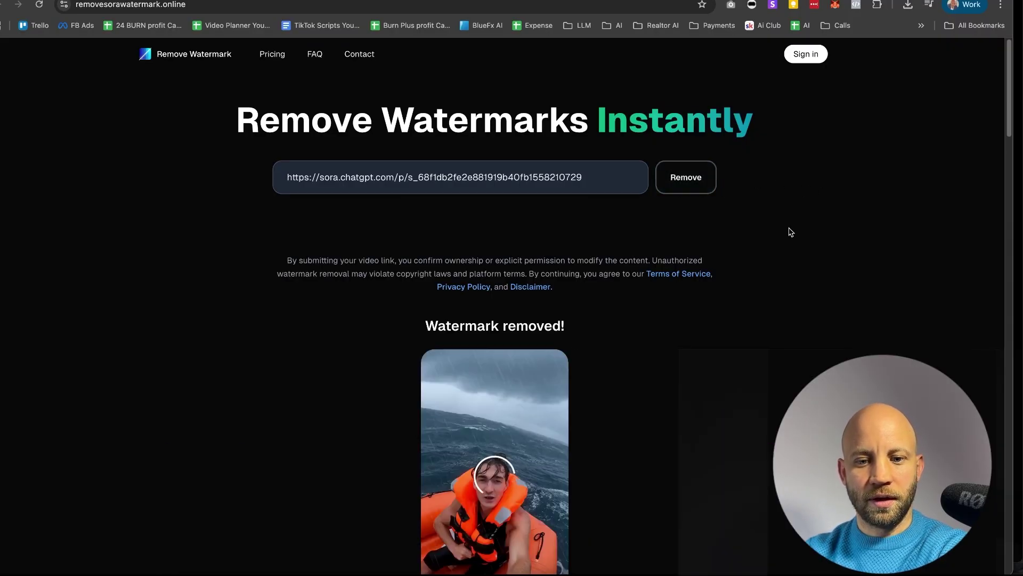
Step: Play the watermark-free life-raft result muted, then download the clean video
{"action": "scroll", "coordinate": [794, 228], "scroll_direction": "down", "scroll_amount": 4}
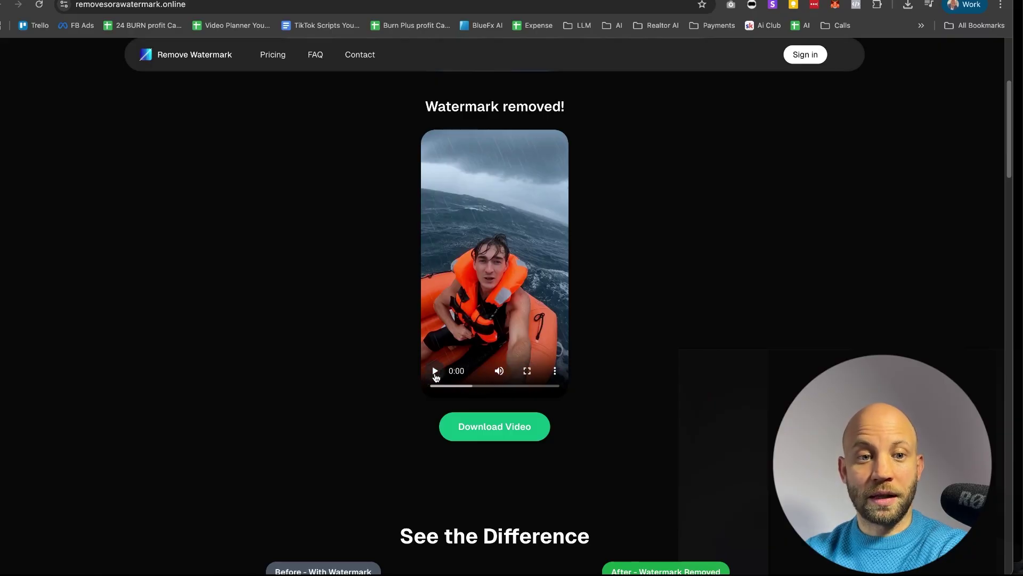
{"action": "left_click", "coordinate": [435, 371]}
{"action": "left_click", "coordinate": [499, 371]}
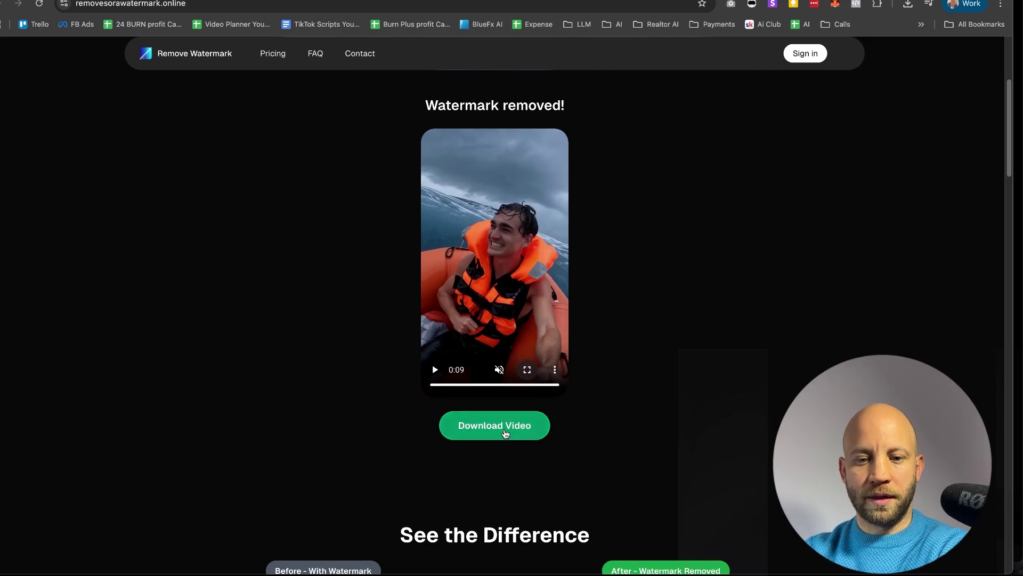
{"action": "left_click", "coordinate": [506, 435]}
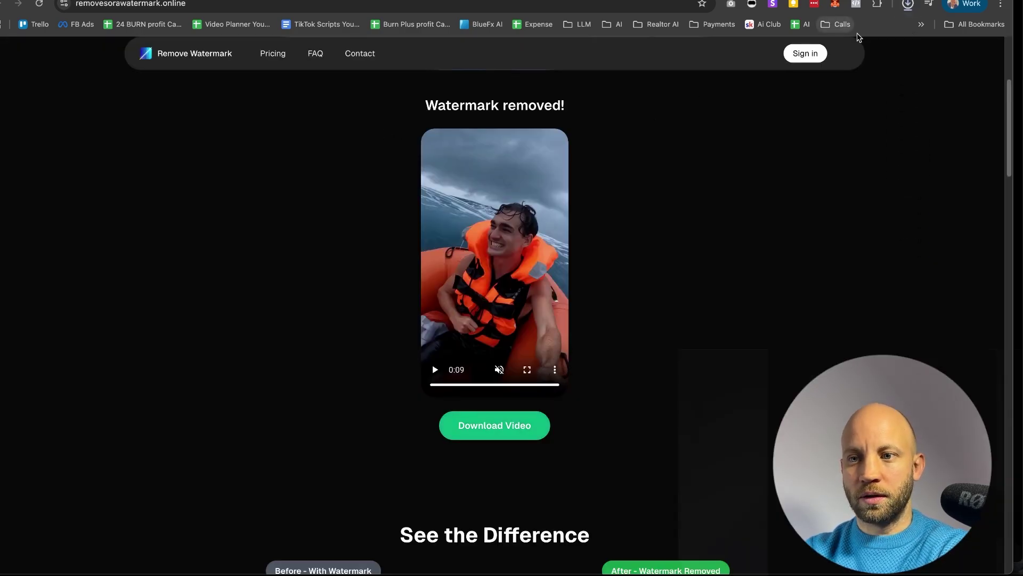
Step: Show the downloaded sora-video MP4 in Finder and preview it, skipping ahead to about six seconds
{"action": "left_click", "coordinate": [907, 4]}
{"action": "left_click", "coordinate": [878, 30]}
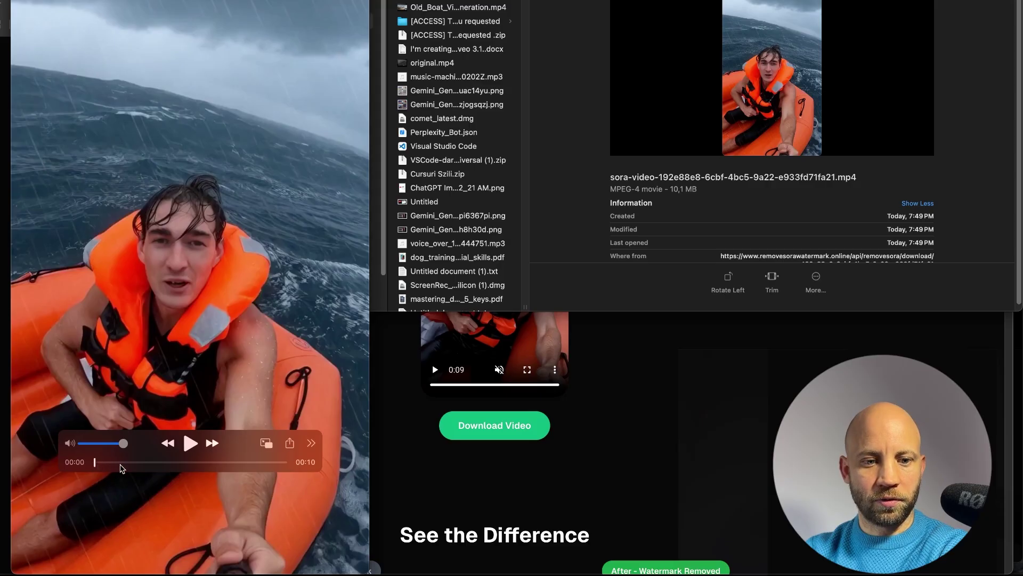
{"action": "left_click_drag", "start_coordinate": [123, 467], "coordinate": [210, 468]}
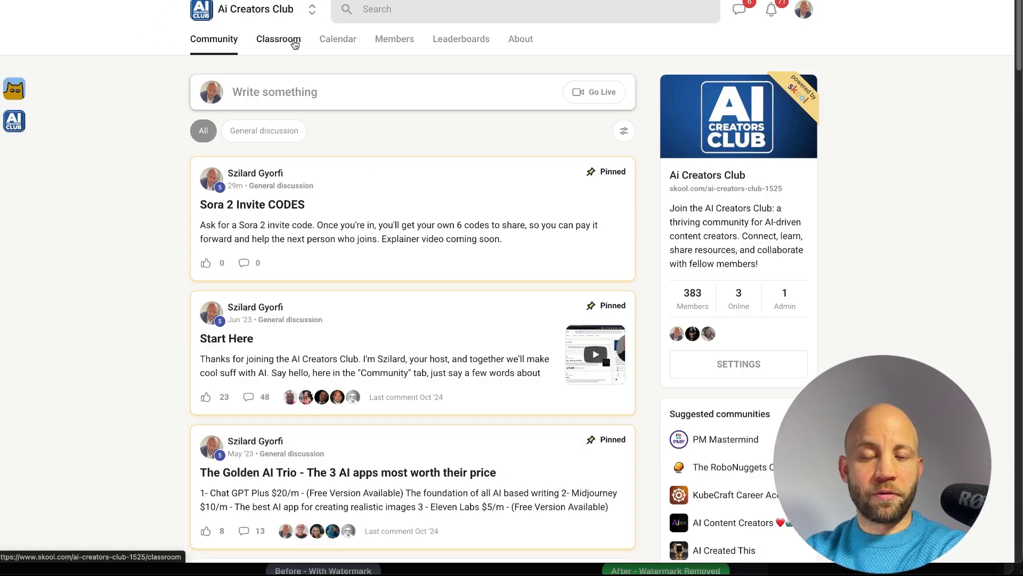
Step: Go to the Classroom tab of the Ai Creators Club community on Skool
{"action": "left_click", "coordinate": [295, 43]}
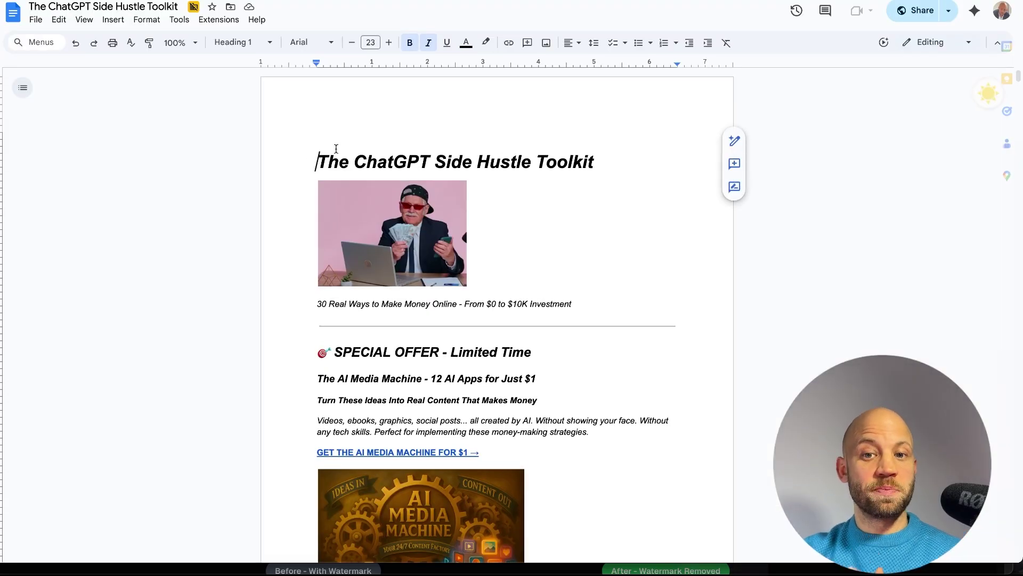
Step: Highlight the toolkit title and first prompt, then scroll to section 8 and back
{"action": "left_click_drag", "start_coordinate": [617, 165], "coordinate": [302, 161]}
{"action": "scroll", "coordinate": [278, 231], "scroll_direction": "down", "scroll_amount": 10}
{"action": "scroll", "coordinate": [278, 231], "scroll_direction": "down", "scroll_amount": 3}
{"action": "left_click_drag", "start_coordinate": [301, 163], "coordinate": [512, 469]}
{"action": "scroll", "coordinate": [503, 365], "scroll_direction": "down", "scroll_amount": 3}
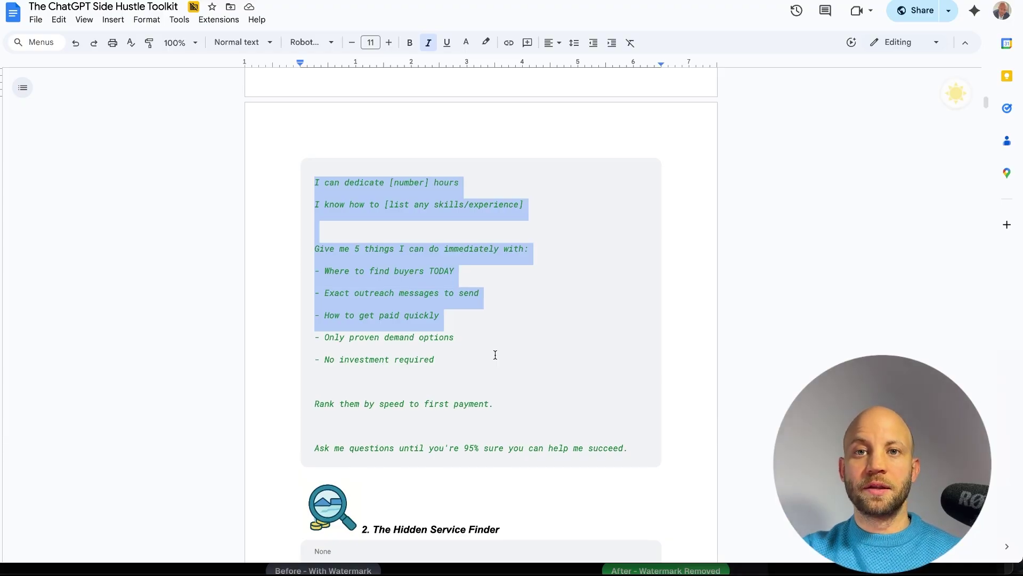
{"action": "scroll", "coordinate": [495, 354], "scroll_direction": "down", "scroll_amount": 20}
{"action": "scroll", "coordinate": [495, 354], "scroll_direction": "down", "scroll_amount": 5}
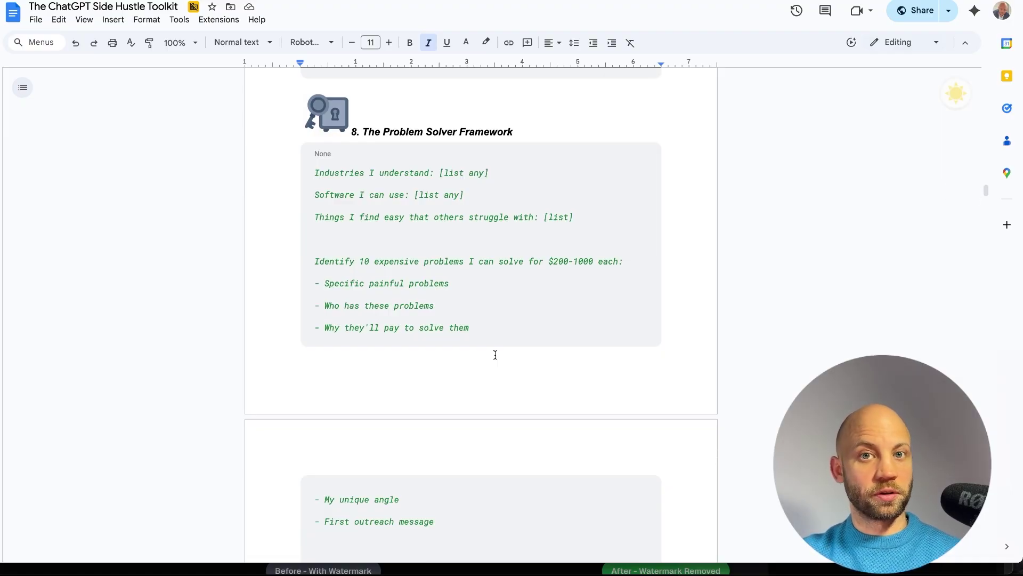
{"action": "scroll", "coordinate": [515, 297], "scroll_direction": "up", "scroll_amount": 20}
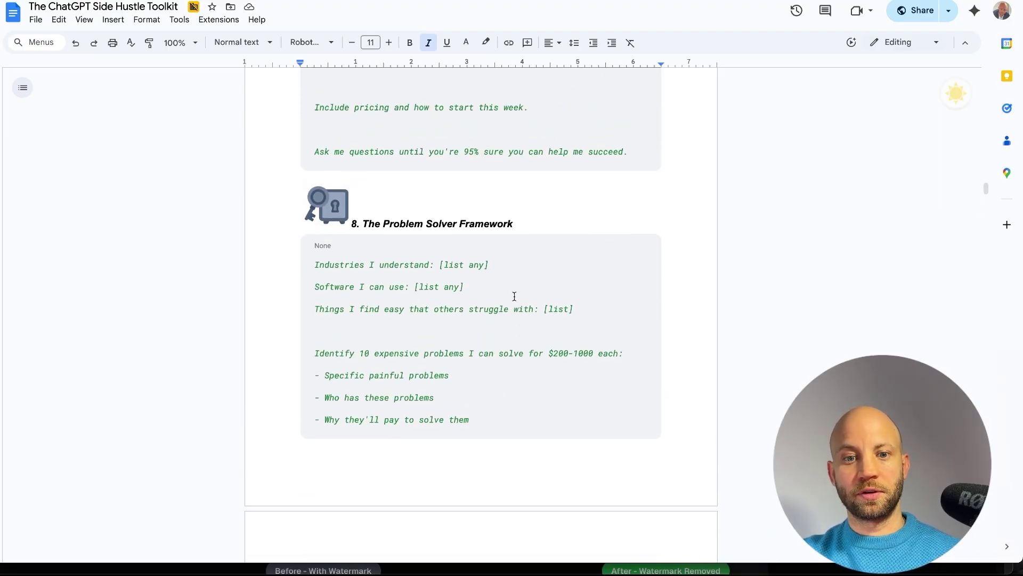
{"action": "scroll", "coordinate": [512, 298], "scroll_direction": "up", "scroll_amount": 10}
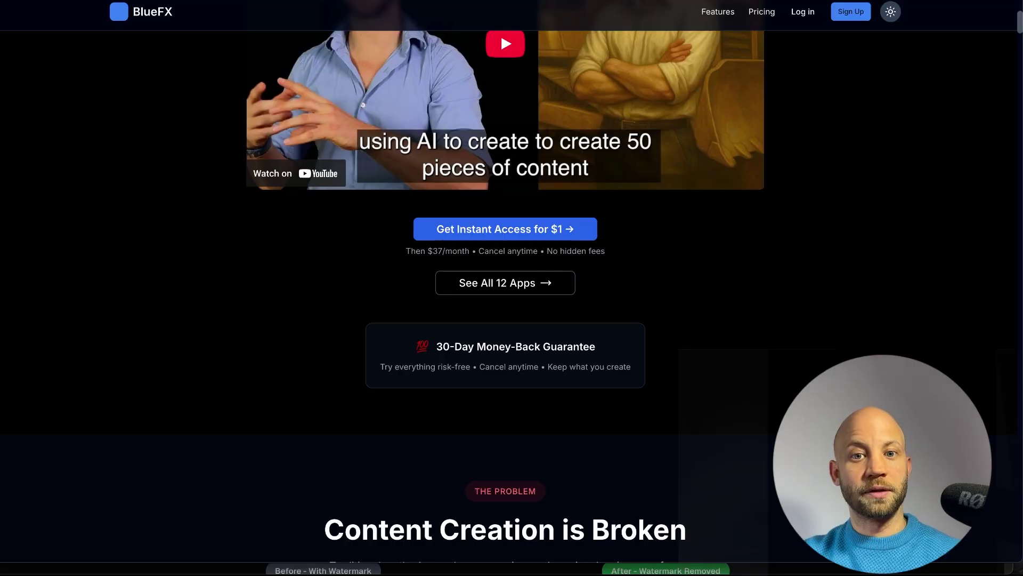
Step: Scroll the BlueFX landing page to its hero headline and highlight '12 AI'
{"action": "scroll", "coordinate": [731, 277], "scroll_direction": "up", "scroll_amount": 8}
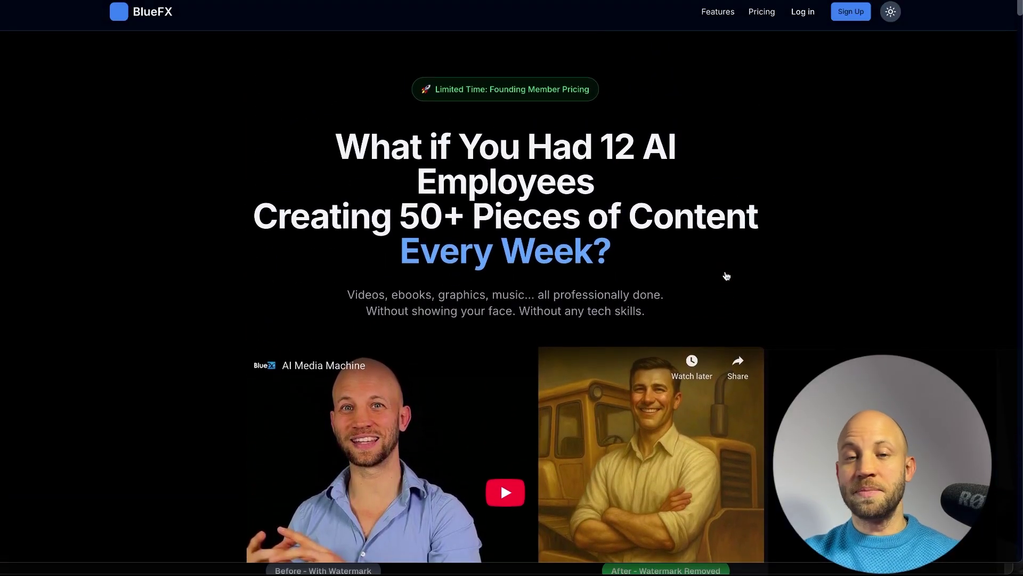
{"action": "scroll", "coordinate": [733, 155], "scroll_direction": "down", "scroll_amount": 3}
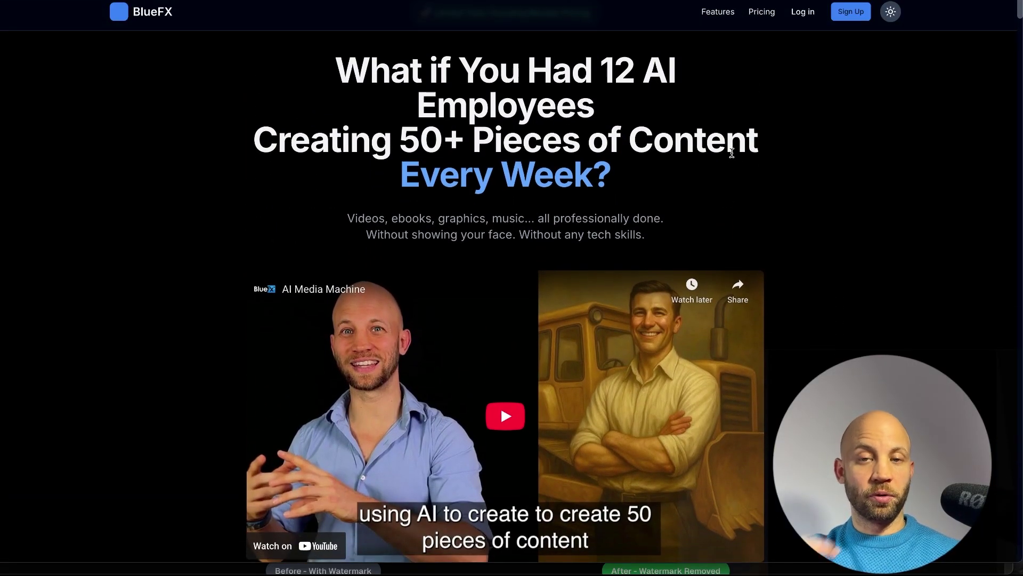
{"action": "scroll", "coordinate": [732, 153], "scroll_direction": "down", "scroll_amount": 1}
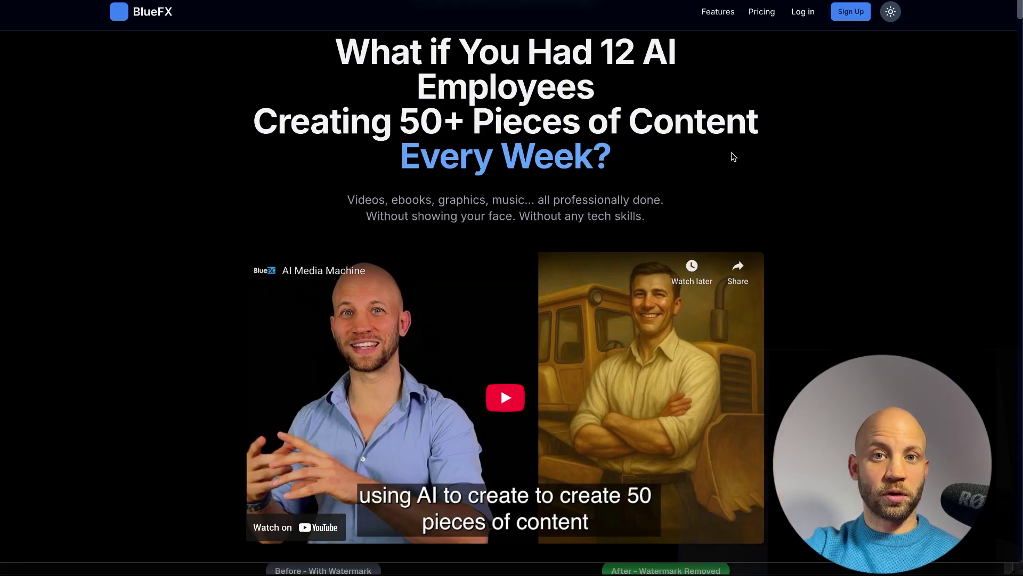
{"action": "scroll", "coordinate": [734, 156], "scroll_direction": "down", "scroll_amount": 1}
{"action": "scroll", "coordinate": [733, 157], "scroll_direction": "up", "scroll_amount": 1}
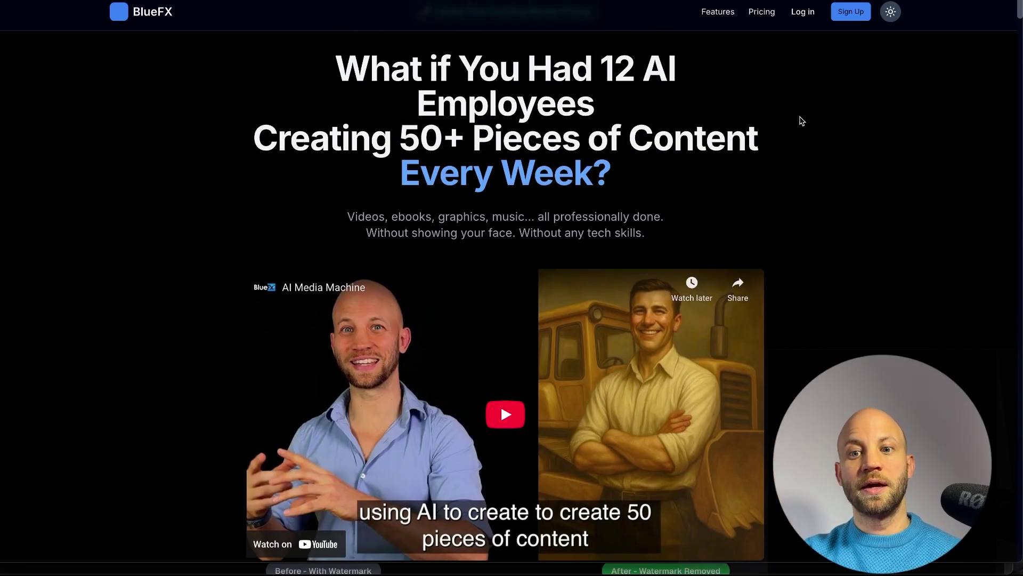
{"action": "left_click_drag", "start_coordinate": [563, 72], "coordinate": [696, 82]}
Step: Scroll past the AI Cinematographer, Script-to-Video and other app cards to Top Offers Finder
{"action": "scroll", "coordinate": [831, 210], "scroll_direction": "down", "scroll_amount": 10}
{"action": "scroll", "coordinate": [833, 210], "scroll_direction": "down", "scroll_amount": 15}
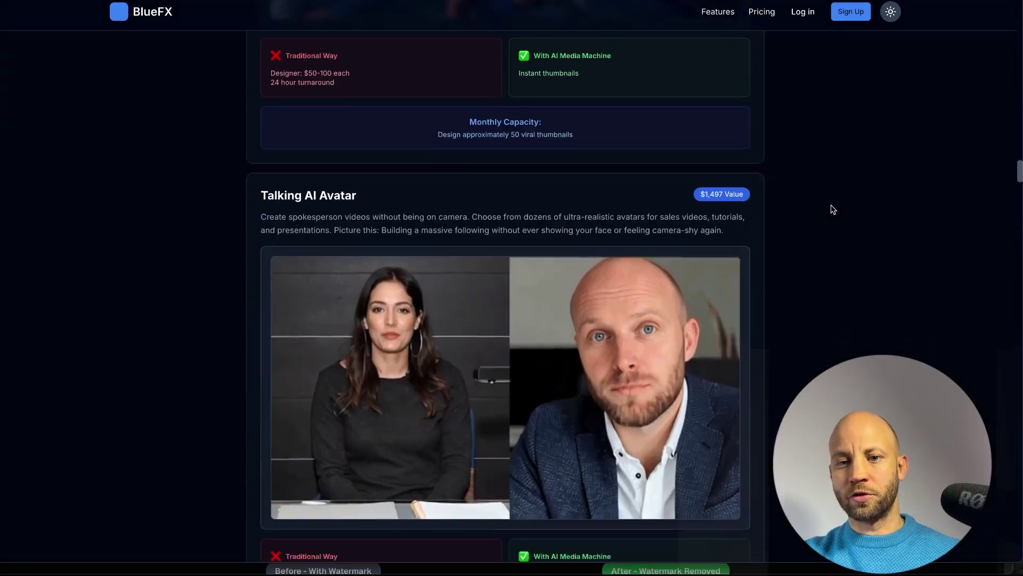
{"action": "scroll", "coordinate": [833, 210], "scroll_direction": "up", "scroll_amount": 8}
{"action": "scroll", "coordinate": [833, 210], "scroll_direction": "up", "scroll_amount": 6}
{"action": "scroll", "coordinate": [830, 210], "scroll_direction": "down", "scroll_amount": 3}
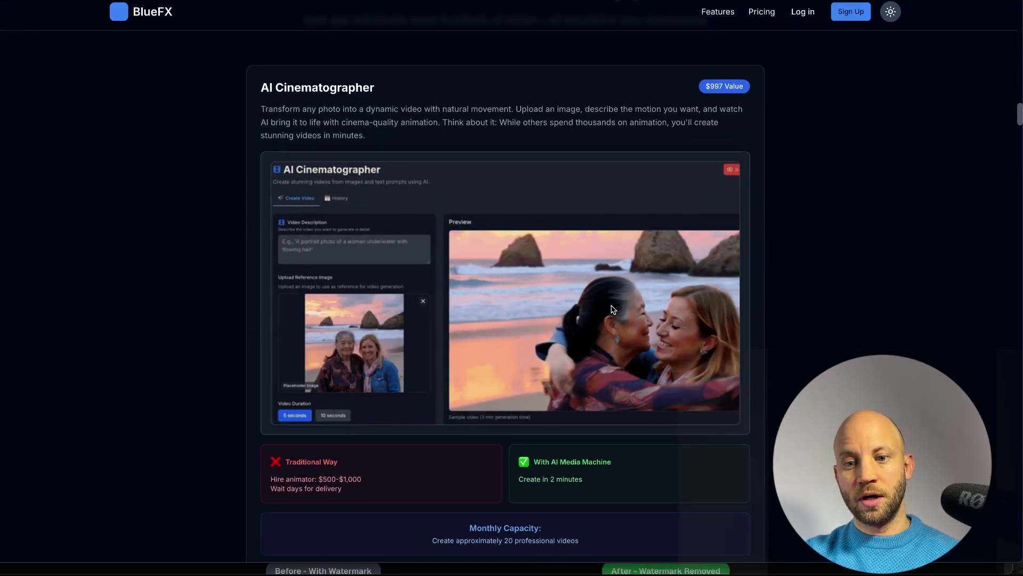
{"action": "scroll", "coordinate": [626, 212], "scroll_direction": "down", "scroll_amount": 2}
{"action": "scroll", "coordinate": [713, 258], "scroll_direction": "down", "scroll_amount": 8}
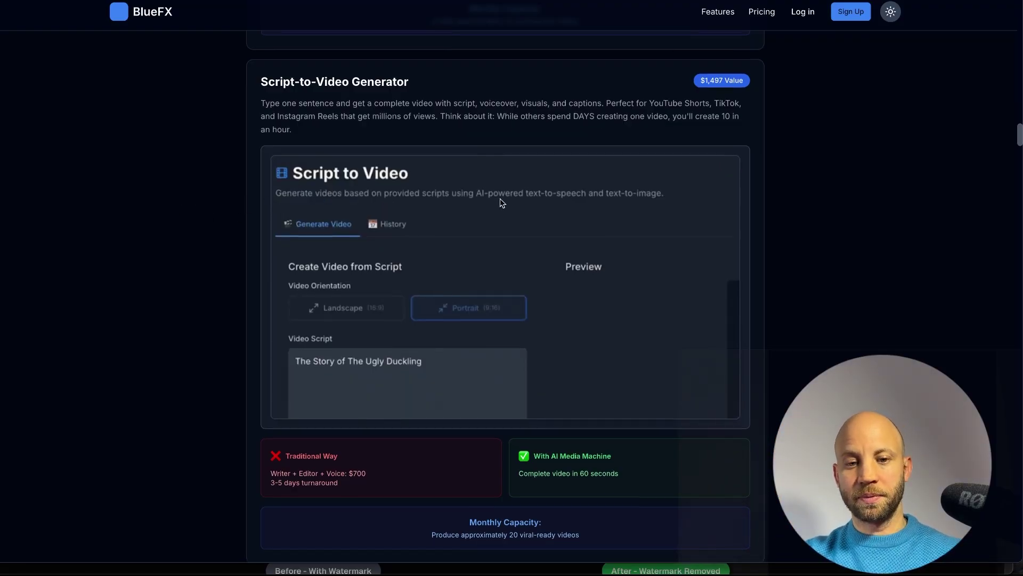
{"action": "scroll", "coordinate": [588, 194], "scroll_direction": "down", "scroll_amount": 10}
{"action": "scroll", "coordinate": [588, 194], "scroll_direction": "up", "scroll_amount": 4}
{"action": "scroll", "coordinate": [462, 302], "scroll_direction": "down", "scroll_amount": 1}
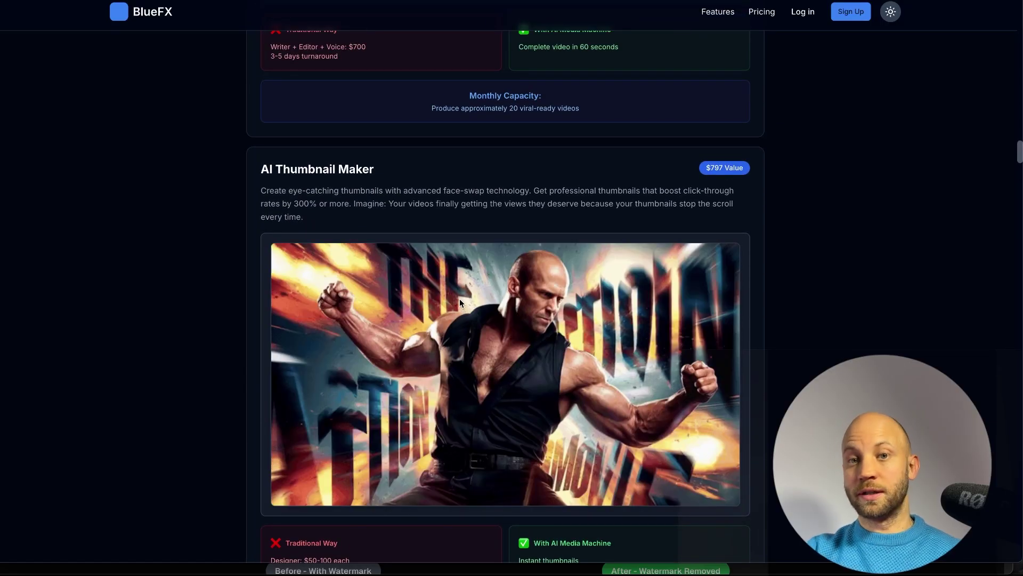
{"action": "scroll", "coordinate": [460, 299], "scroll_direction": "down", "scroll_amount": 1}
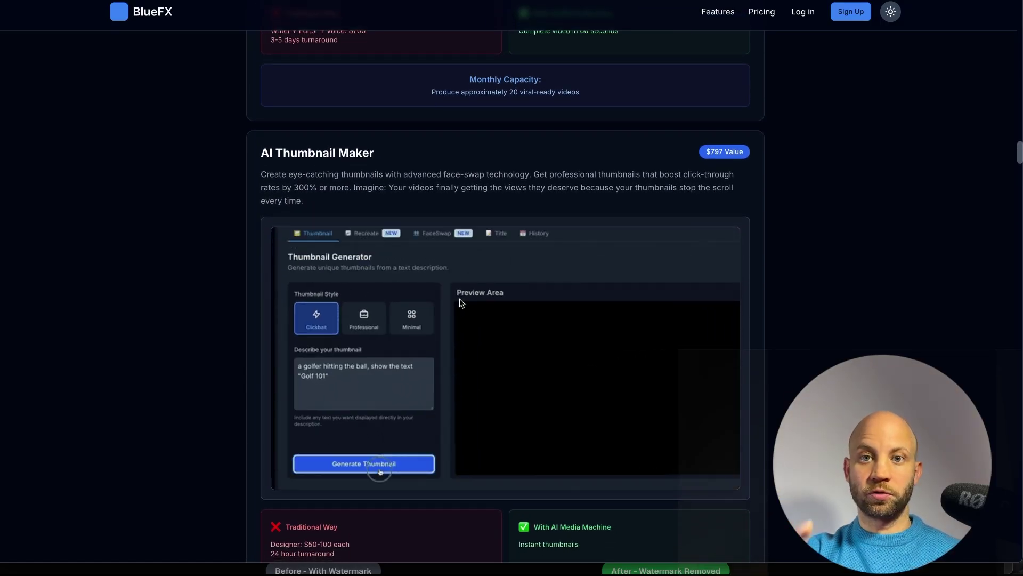
{"action": "scroll", "coordinate": [461, 302], "scroll_direction": "down", "scroll_amount": 10}
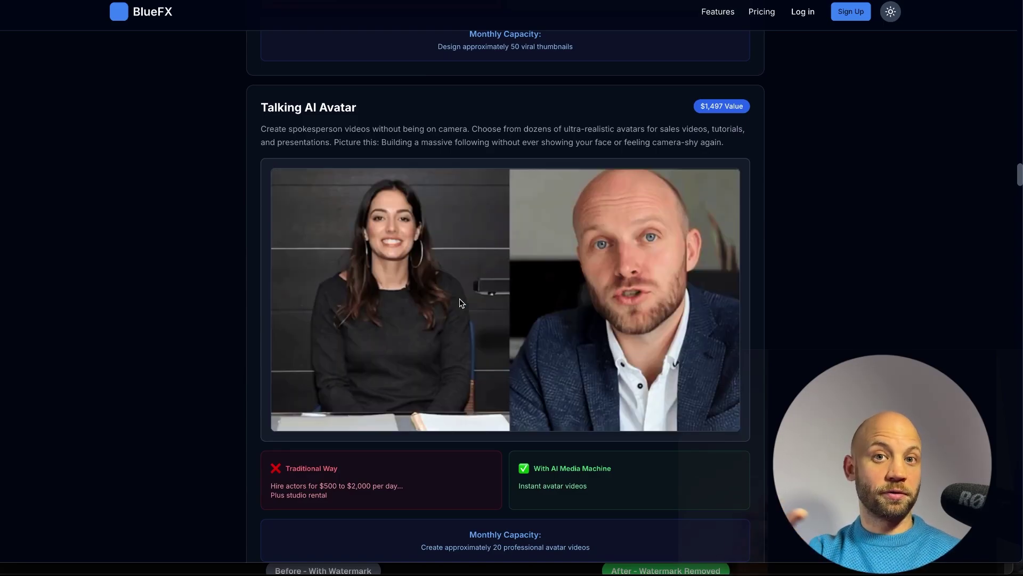
{"action": "scroll", "coordinate": [462, 303], "scroll_direction": "down", "scroll_amount": 1}
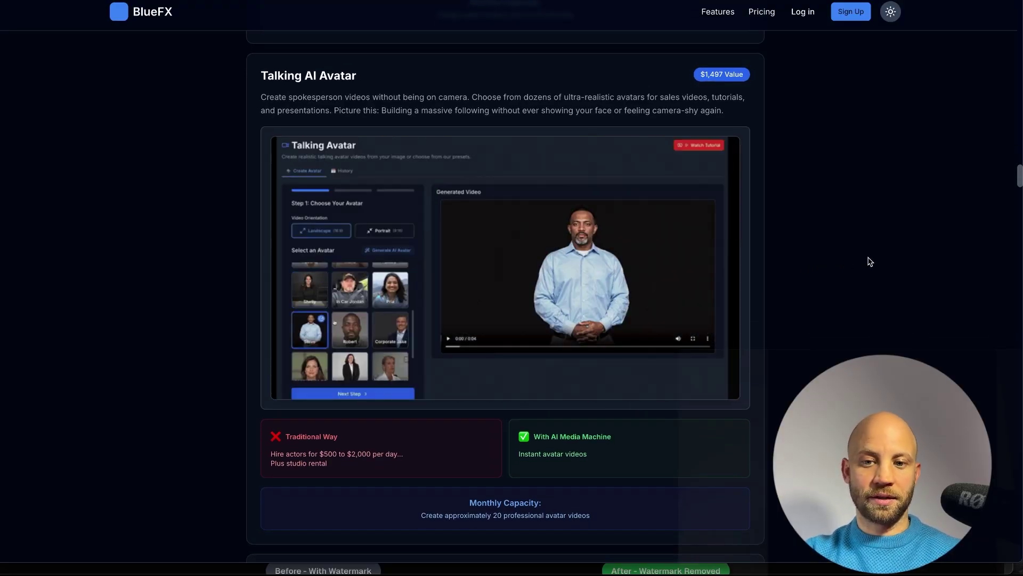
{"action": "scroll", "coordinate": [870, 261], "scroll_direction": "down", "scroll_amount": 10}
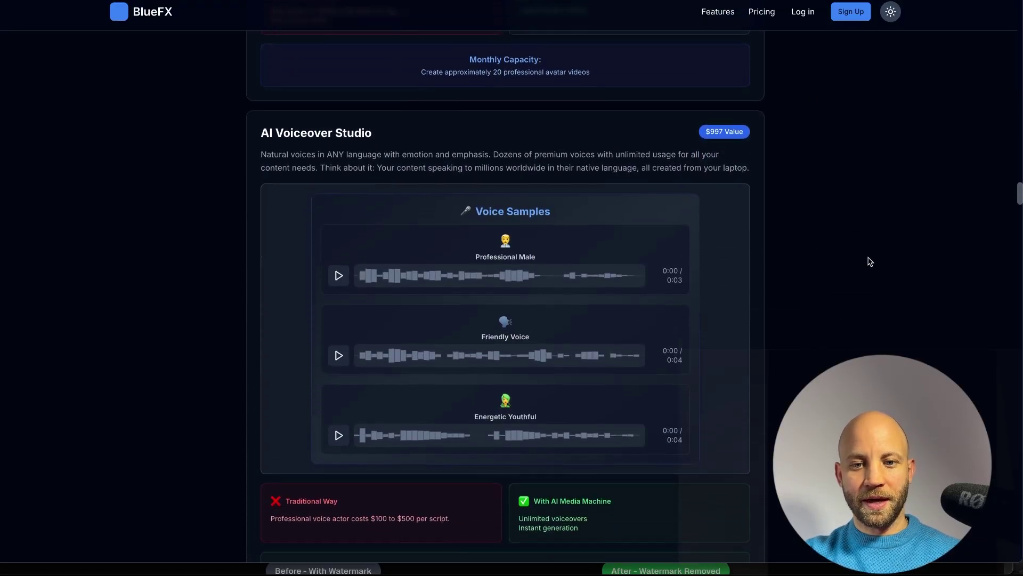
{"action": "scroll", "coordinate": [869, 261], "scroll_direction": "down", "scroll_amount": 8}
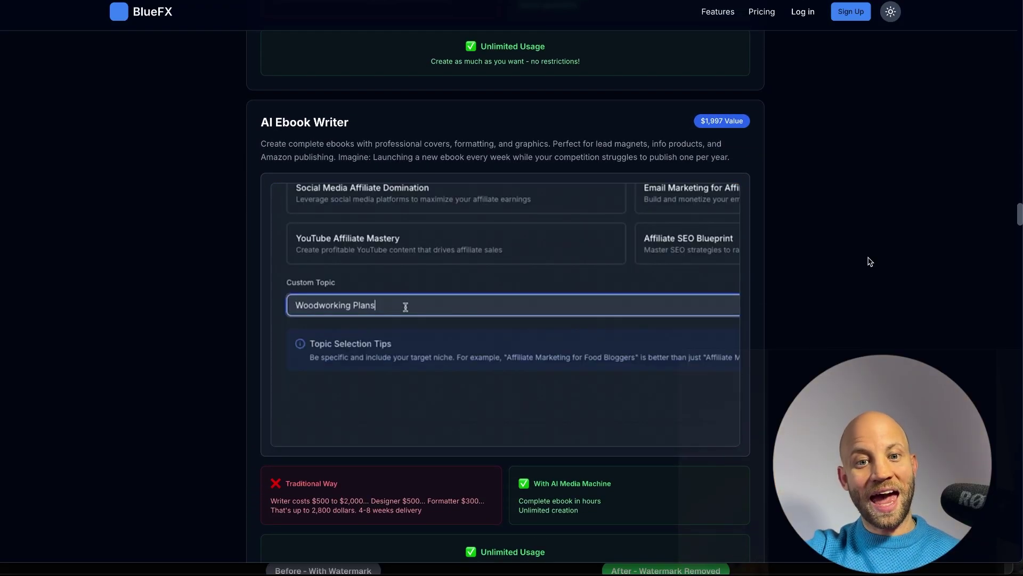
{"action": "scroll", "coordinate": [869, 261], "scroll_direction": "down", "scroll_amount": 15}
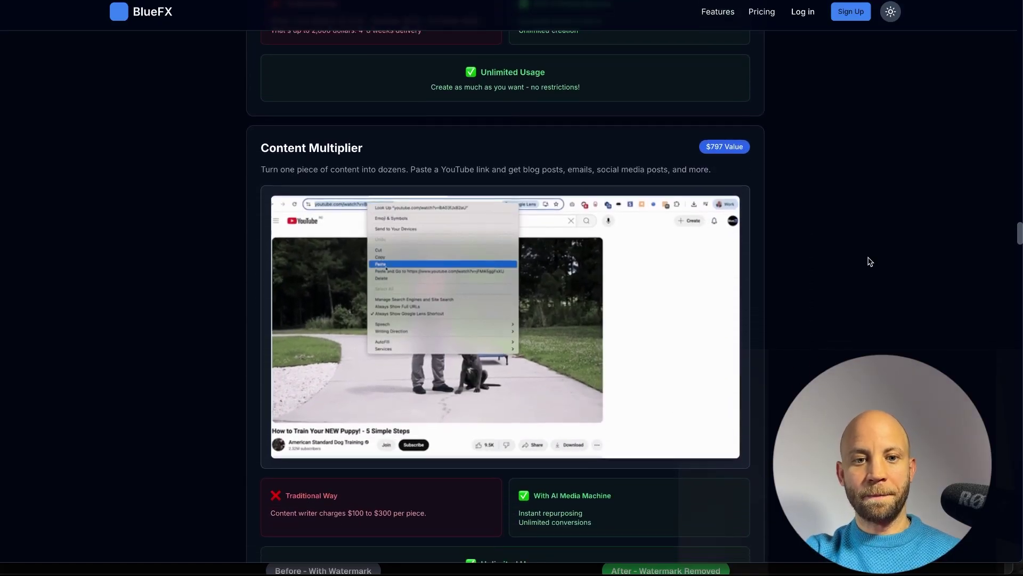
{"action": "scroll", "coordinate": [870, 262], "scroll_direction": "down", "scroll_amount": 10}
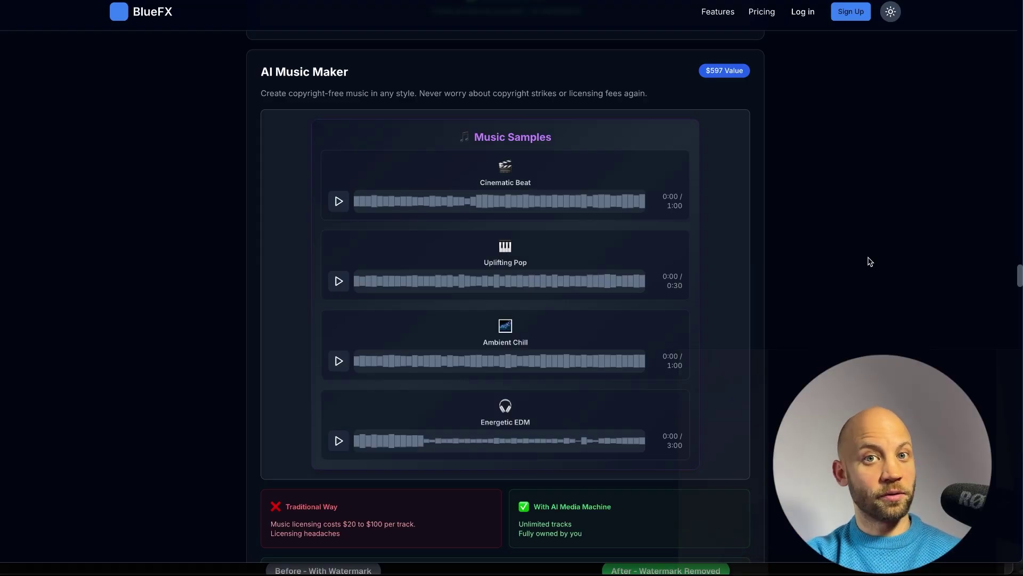
{"action": "scroll", "coordinate": [870, 261], "scroll_direction": "down", "scroll_amount": 12}
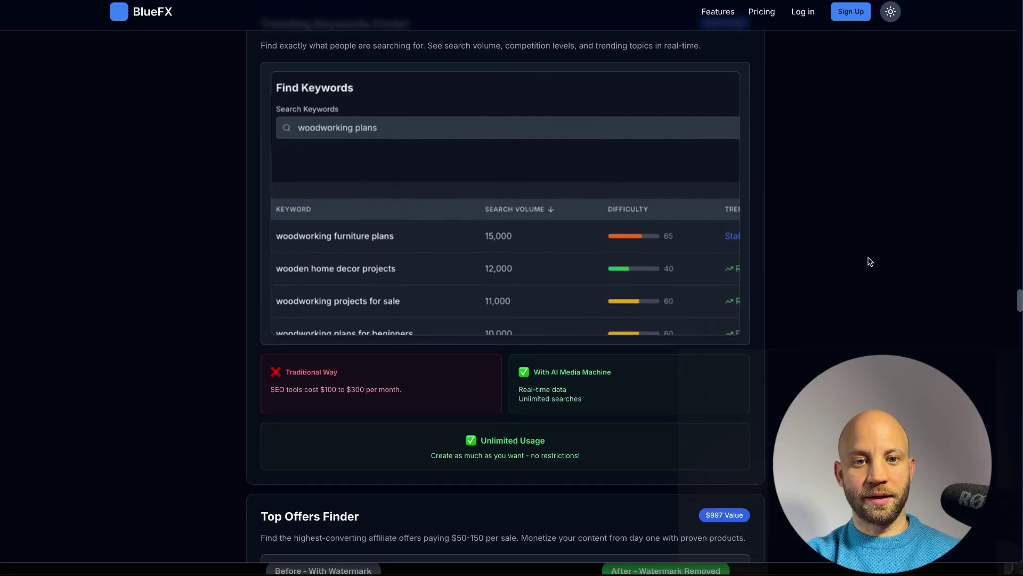
{"action": "scroll", "coordinate": [870, 261], "scroll_direction": "down", "scroll_amount": 6}
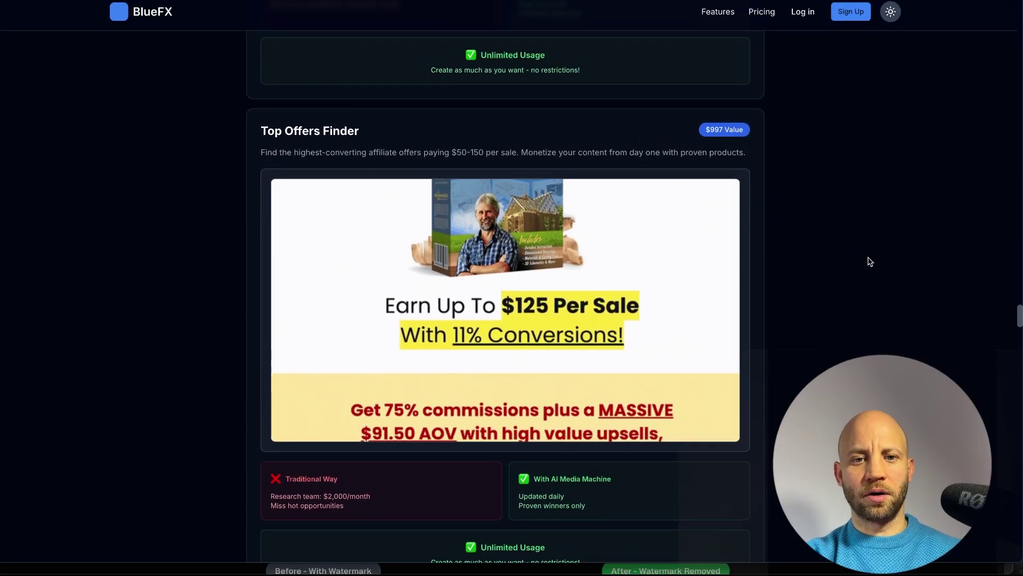
{"action": "scroll", "coordinate": [870, 261], "scroll_direction": "up", "scroll_amount": 1}
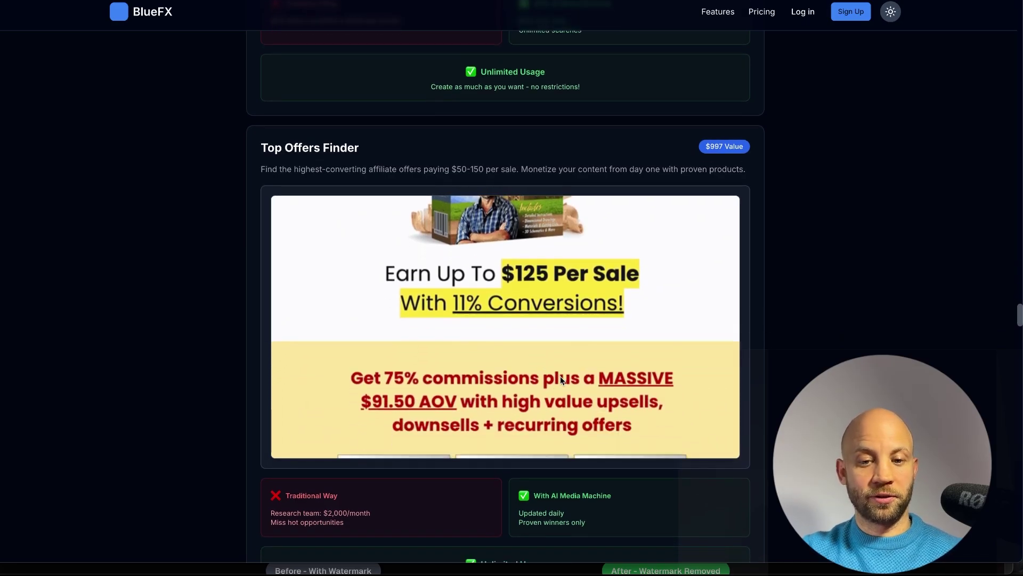
Step: Scroll up past the video and Get Instant Access button to the Founding Member Pricing headline
{"action": "scroll", "coordinate": [560, 376], "scroll_direction": "up", "scroll_amount": 20}
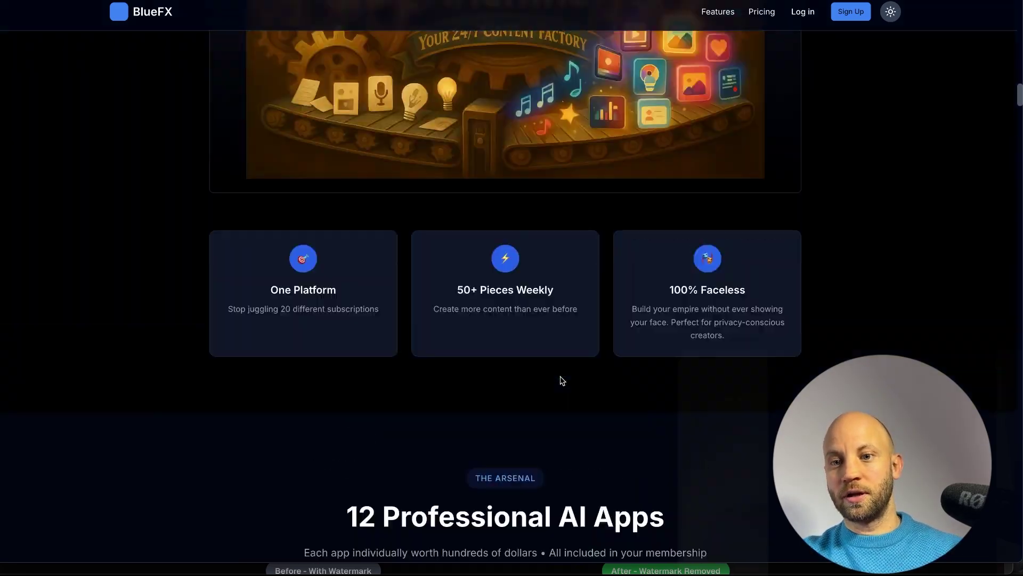
{"action": "scroll", "coordinate": [561, 377], "scroll_direction": "down", "scroll_amount": 12}
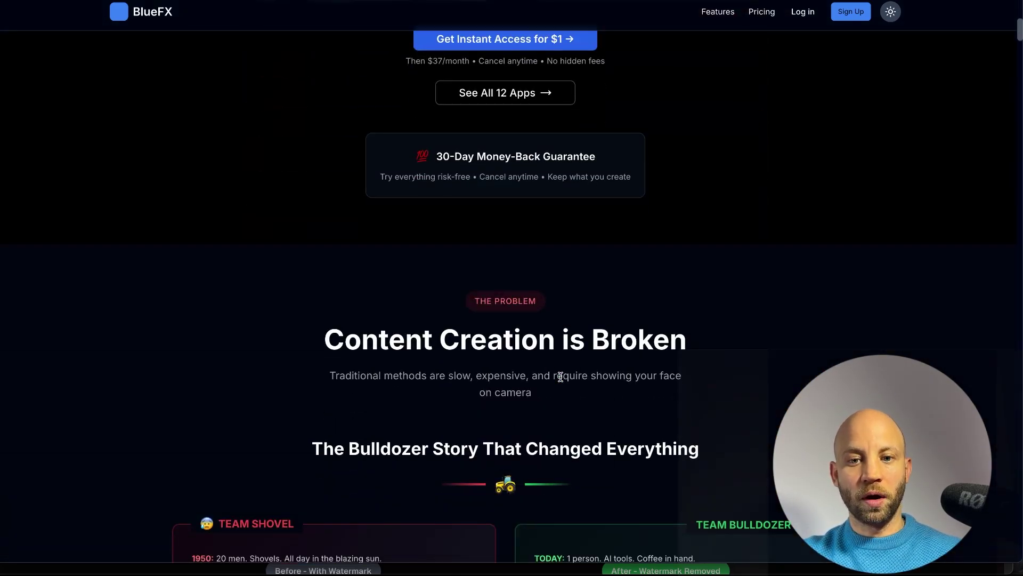
{"action": "scroll", "coordinate": [561, 377], "scroll_direction": "up", "scroll_amount": 4}
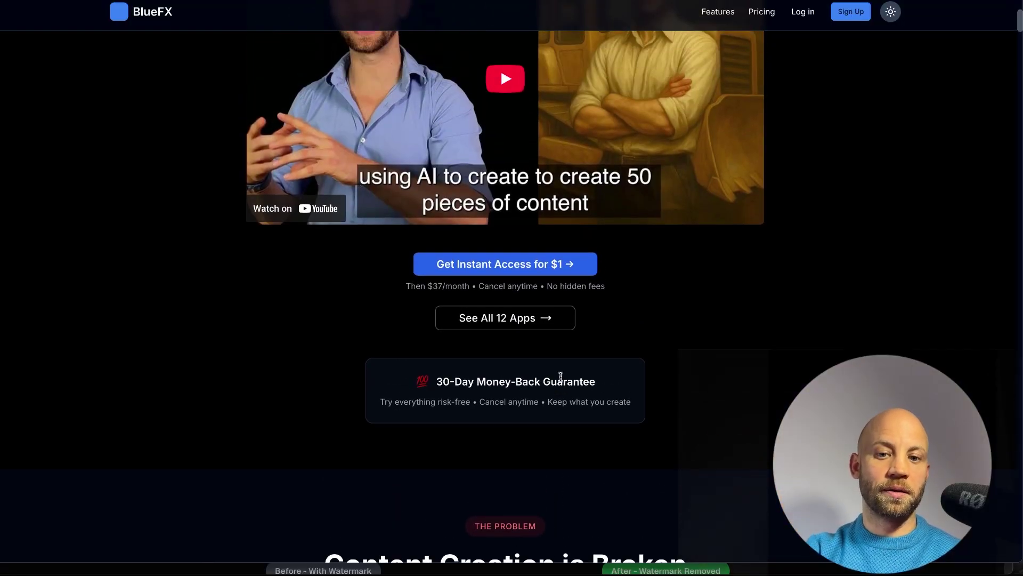
{"action": "scroll", "coordinate": [561, 375], "scroll_direction": "up", "scroll_amount": 1}
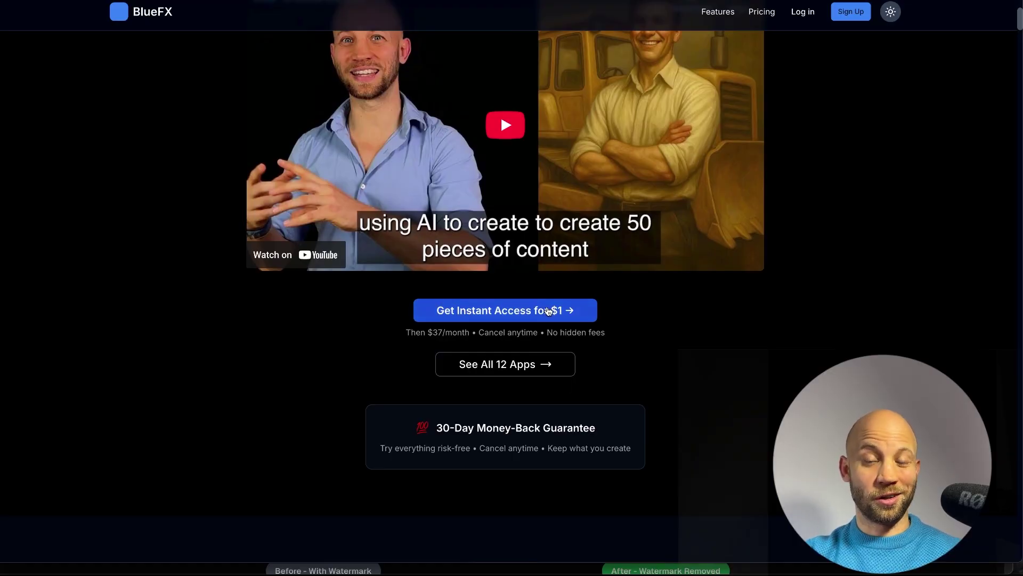
{"action": "scroll", "coordinate": [549, 311], "scroll_direction": "up", "scroll_amount": 3}
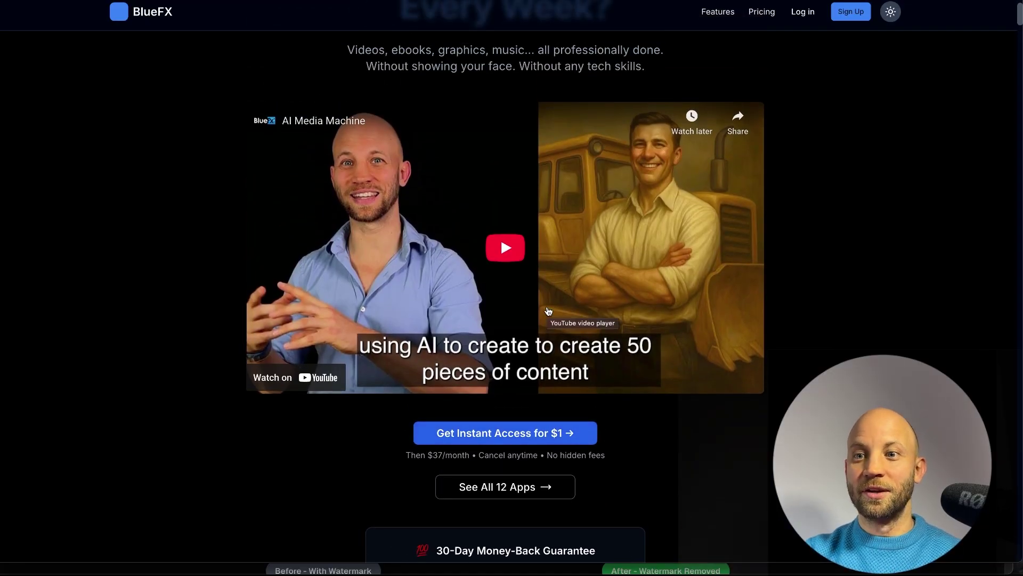
{"action": "scroll", "coordinate": [548, 311], "scroll_direction": "up", "scroll_amount": 5}
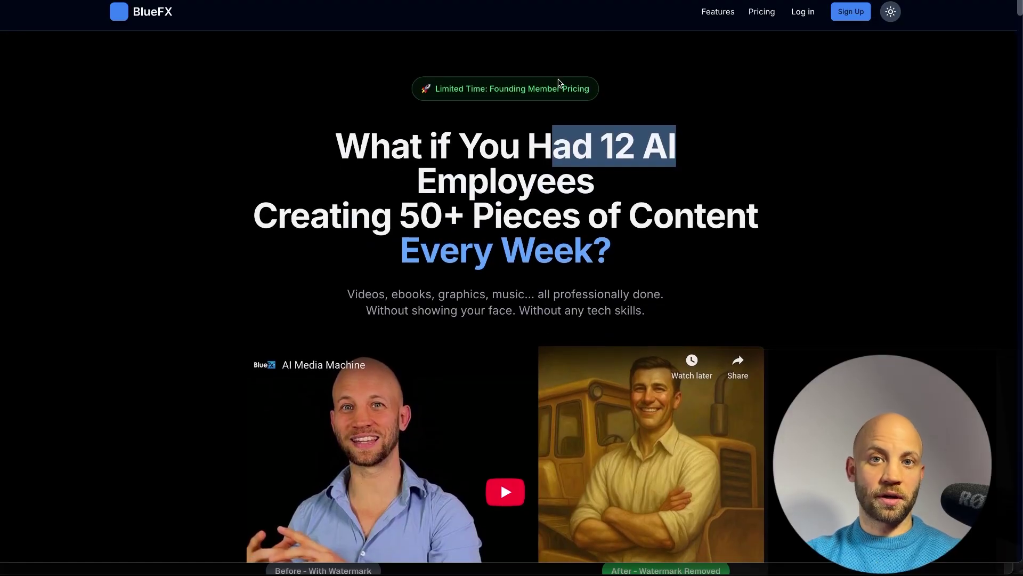